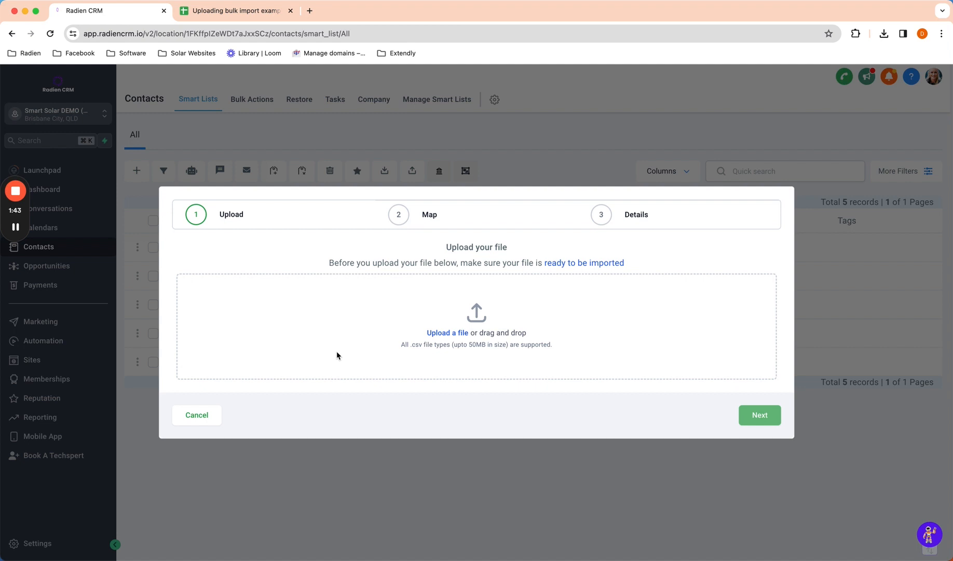
Switch to the bulk import example spreadsheet in Google Sheets and download it as a comma-separated values (.csv) file
click(247, 13)
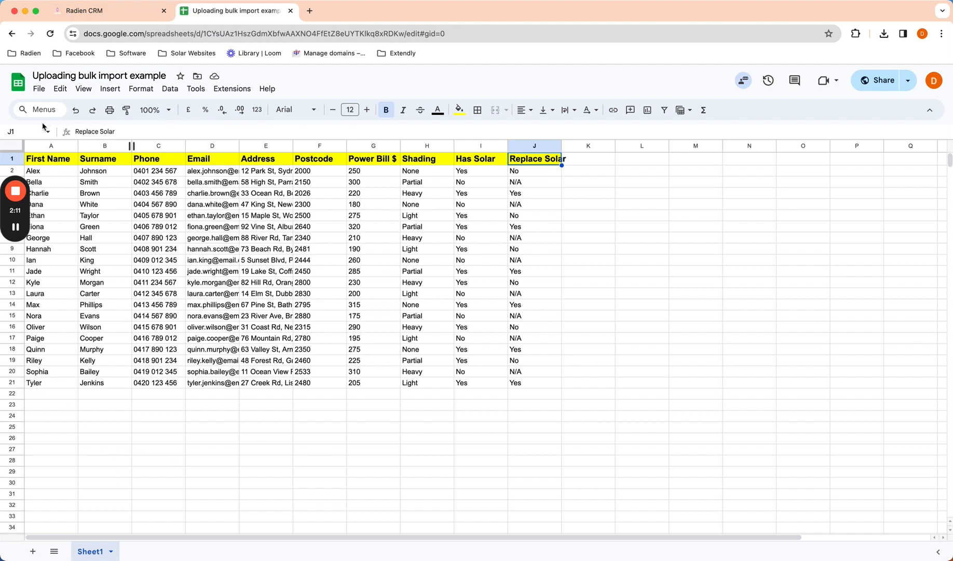
click(38, 90)
mouse_move(87, 219)
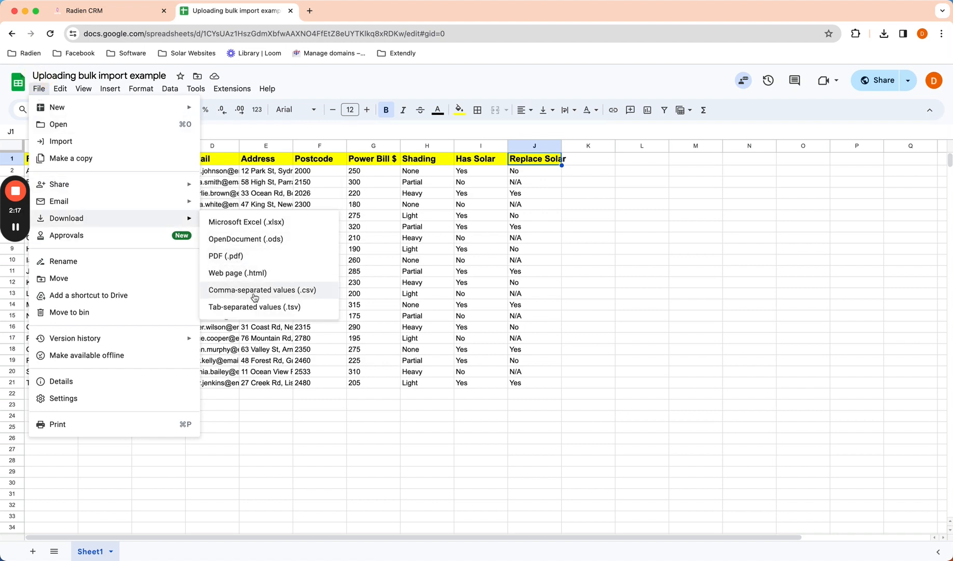
click(287, 296)
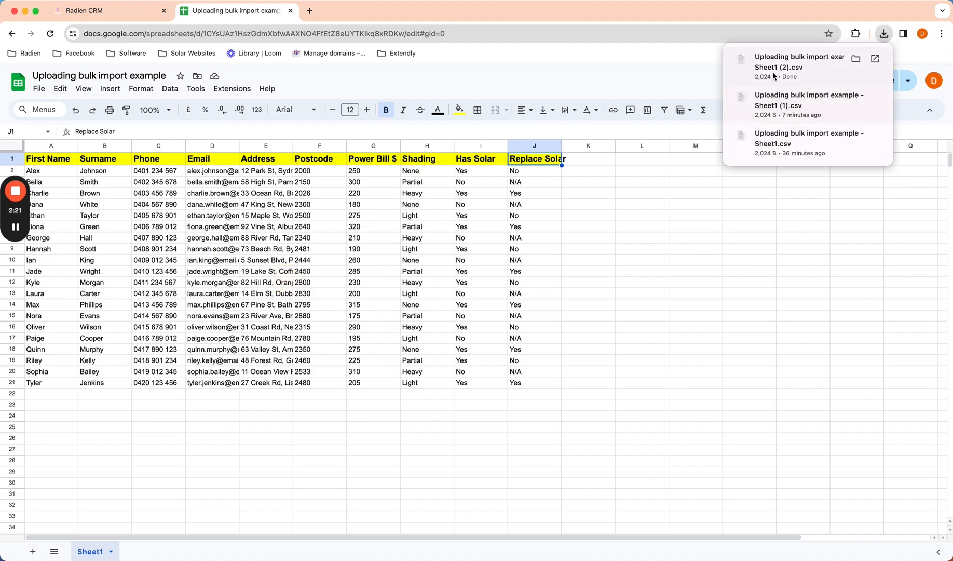
Back in Radien CRM, upload "Uploading bulk import example - Sheet1 (1).csv" from Downloads and continue to column mapping
click(97, 16)
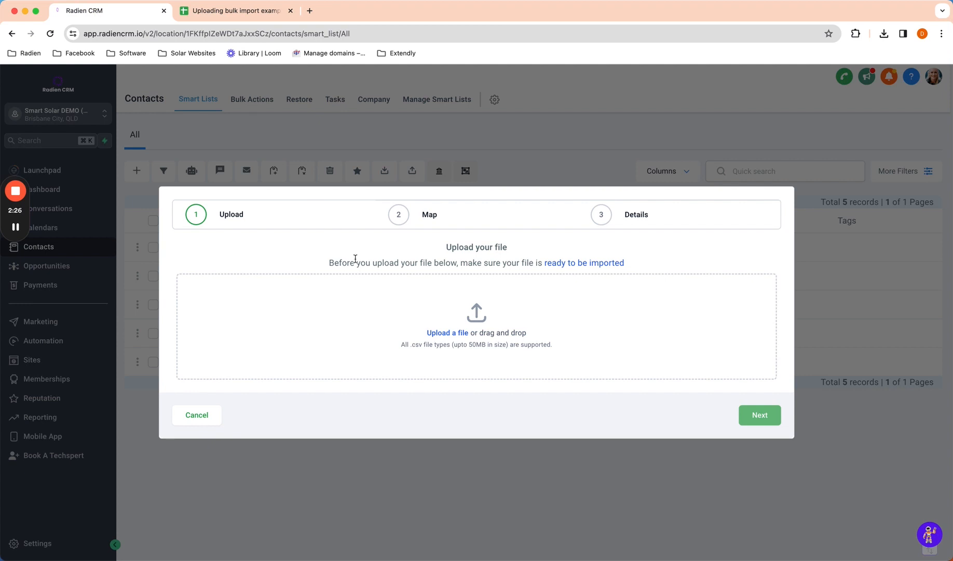
click(452, 336)
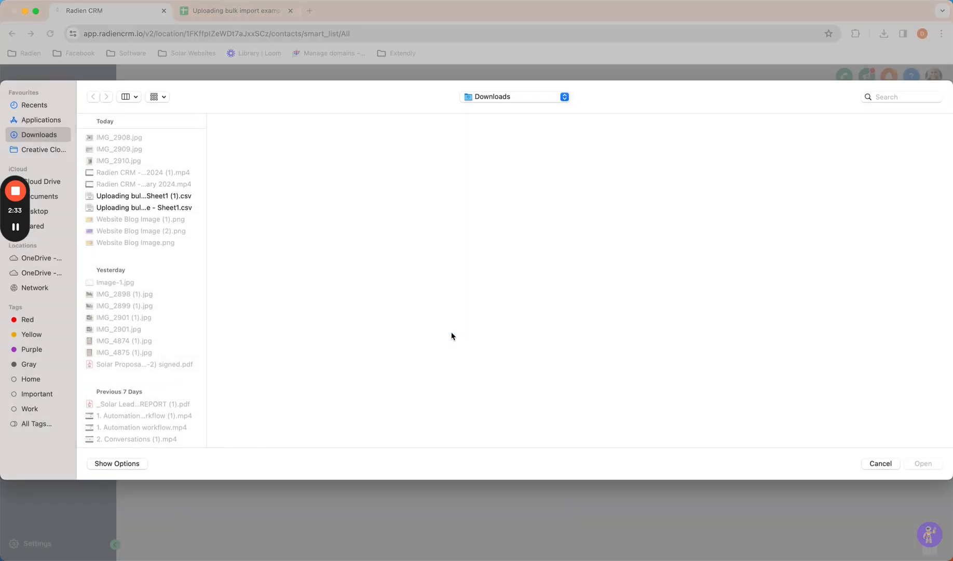
click(134, 196)
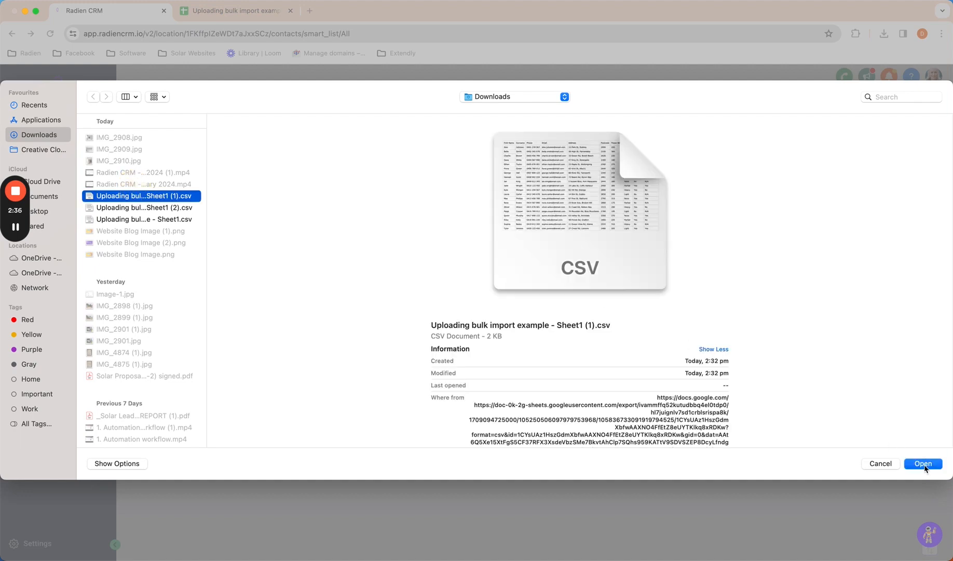
click(924, 464)
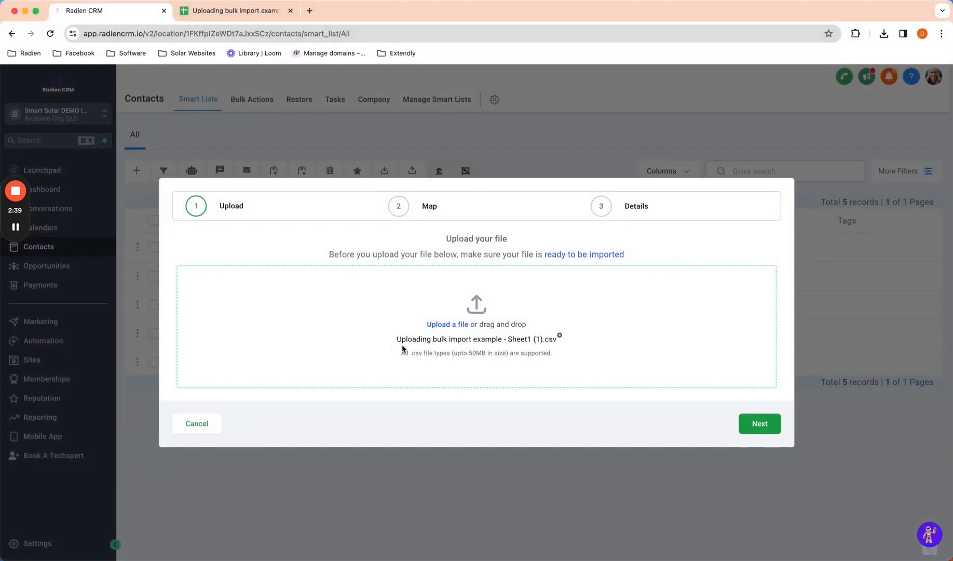
click(760, 424)
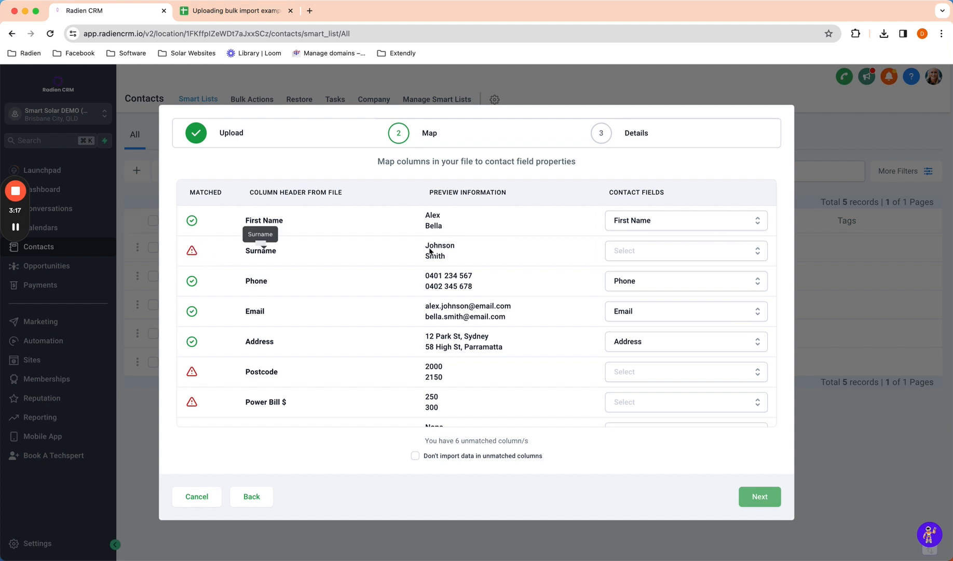
Map the Surname column to the Last Name contact field and the Postcode column to Postal Code
click(623, 252)
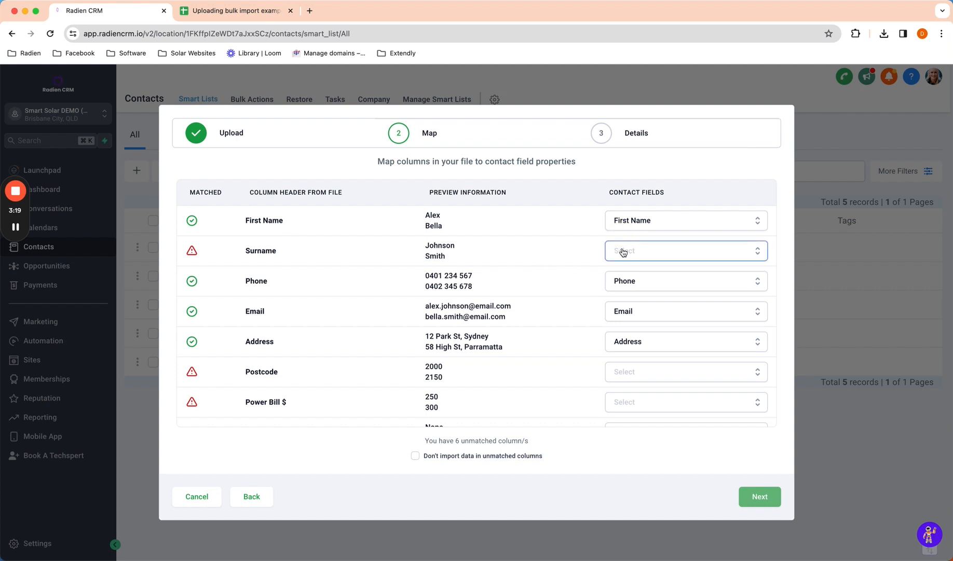
click(632, 272)
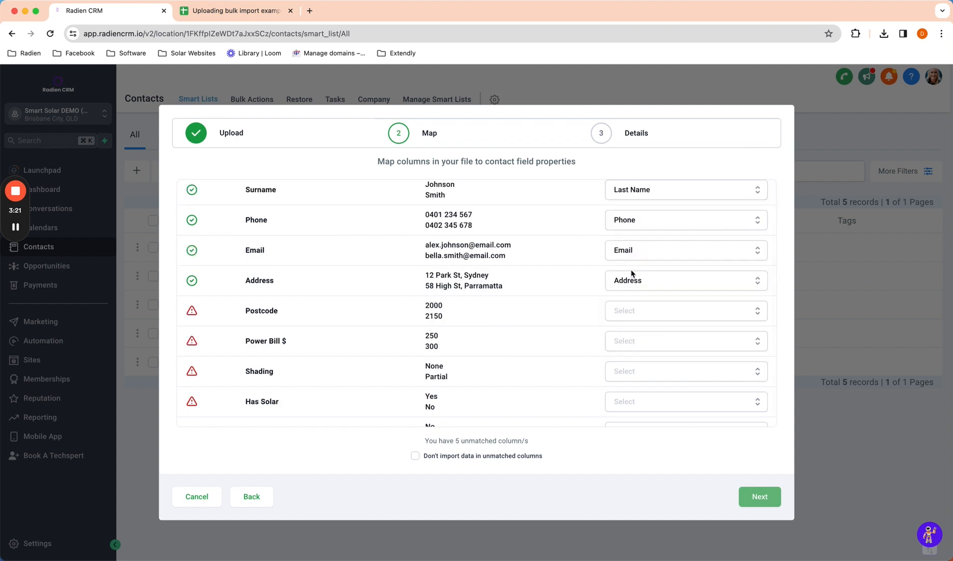
scroll(306, 275, up, 1)
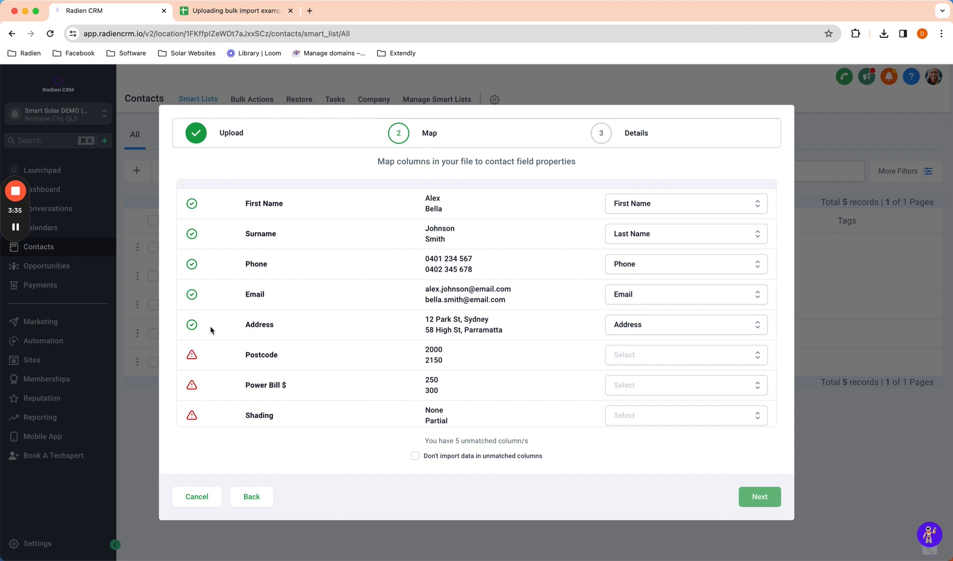
scroll(212, 330, down, 3)
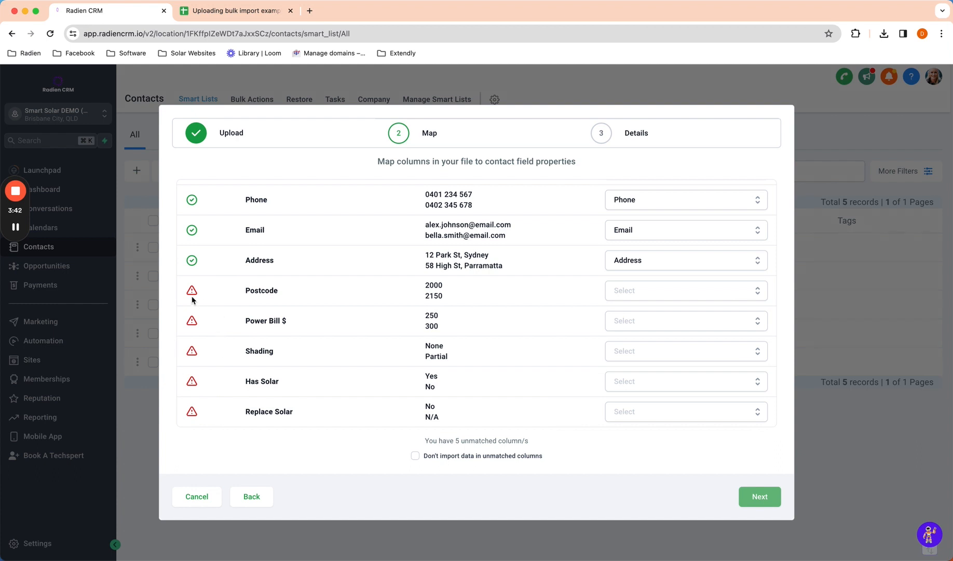
click(629, 299)
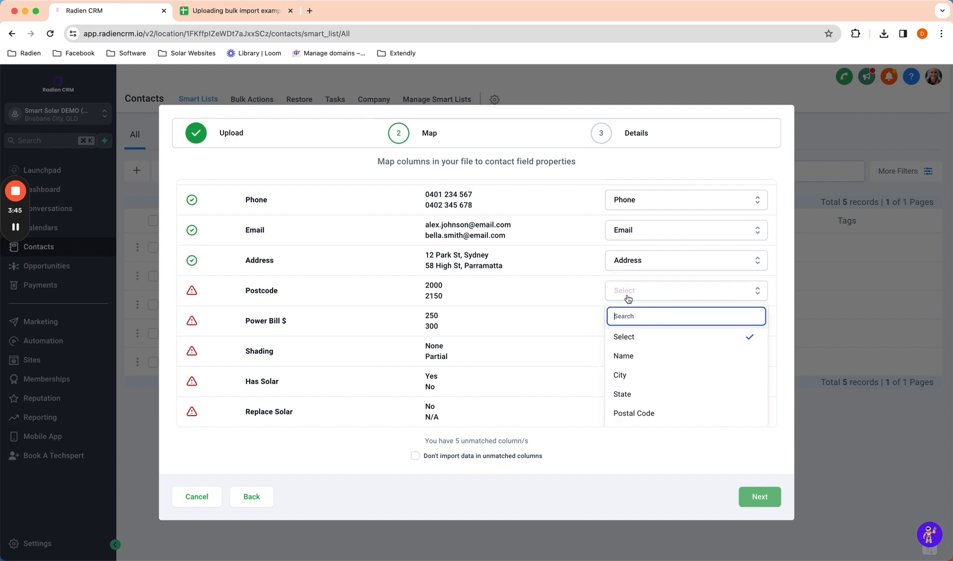
click(634, 415)
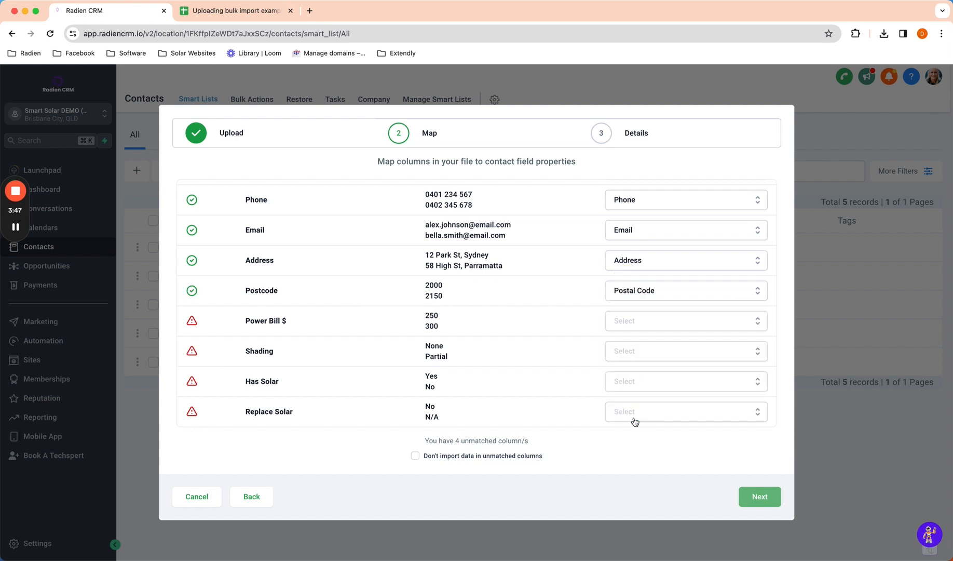
Map Power Bill $ to the "How much is your quarterly po..." field and Shading to "Do you have any shading issues..."
click(629, 320)
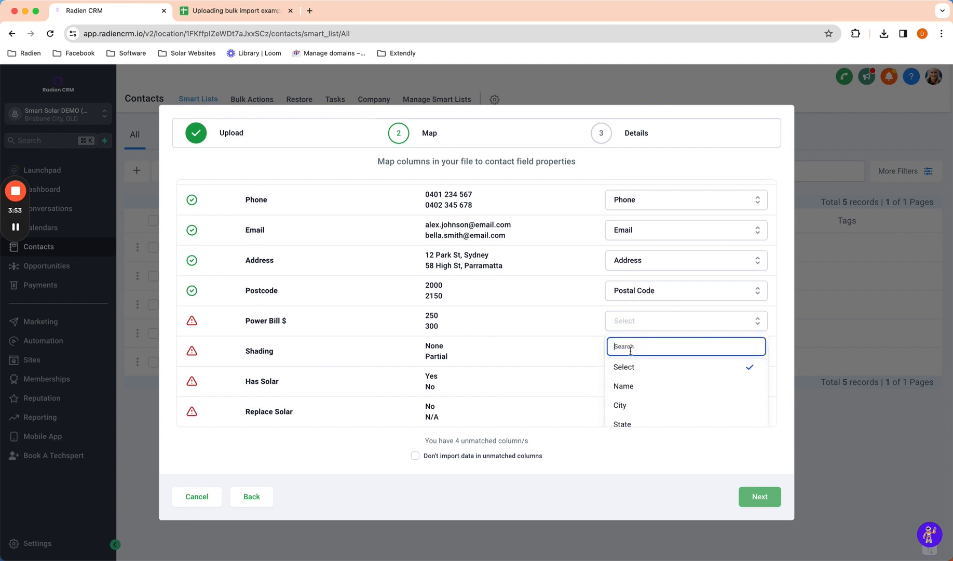
text(power)
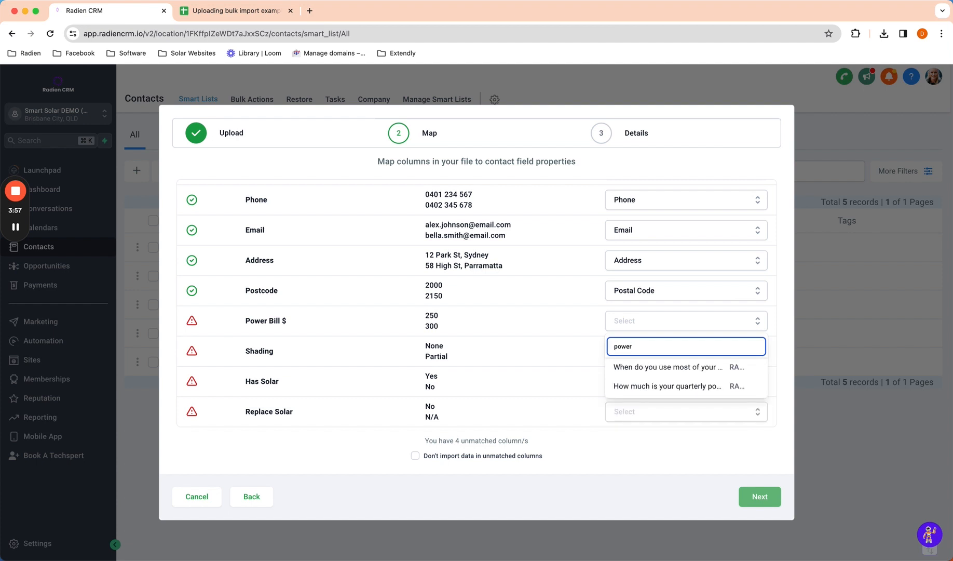
click(644, 391)
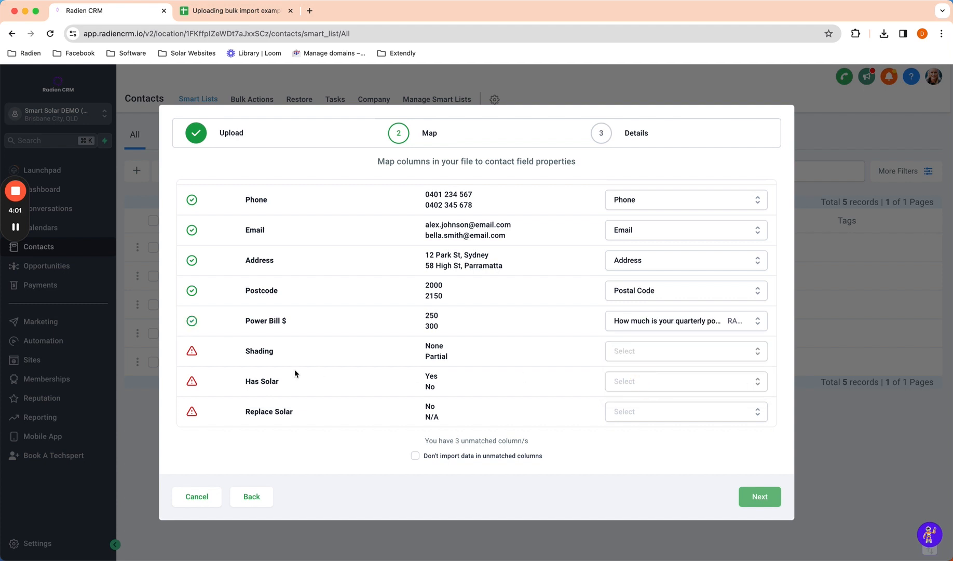
click(636, 357)
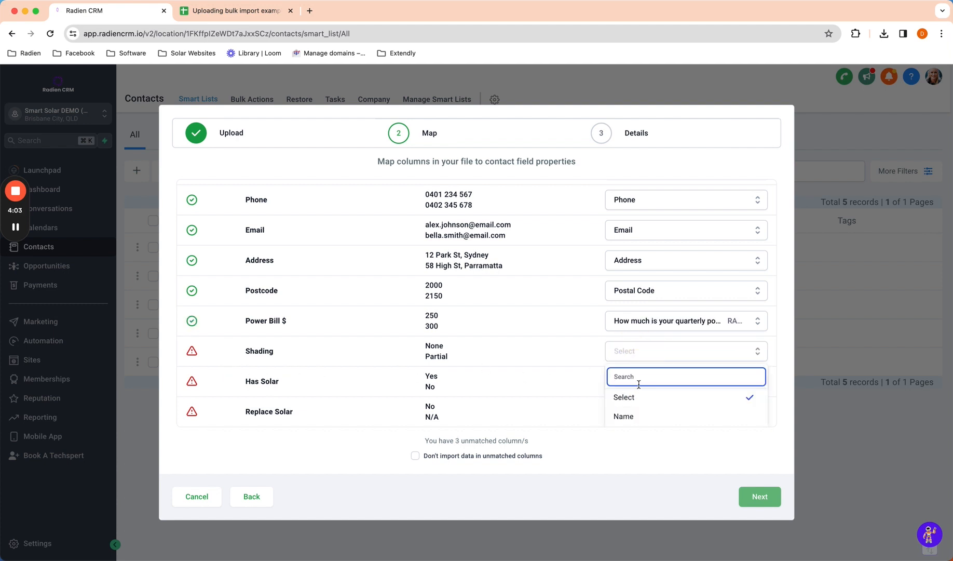
text(shading)
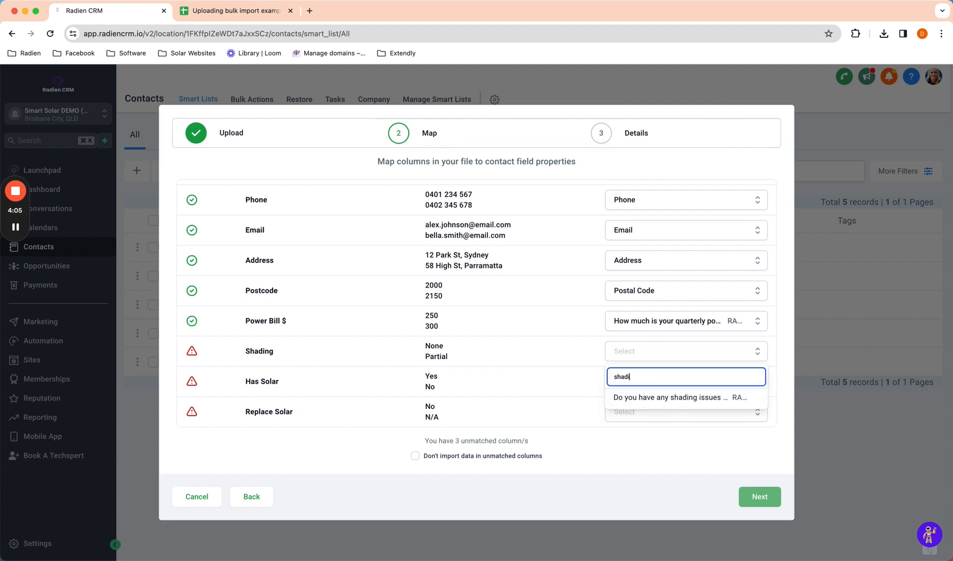
click(633, 398)
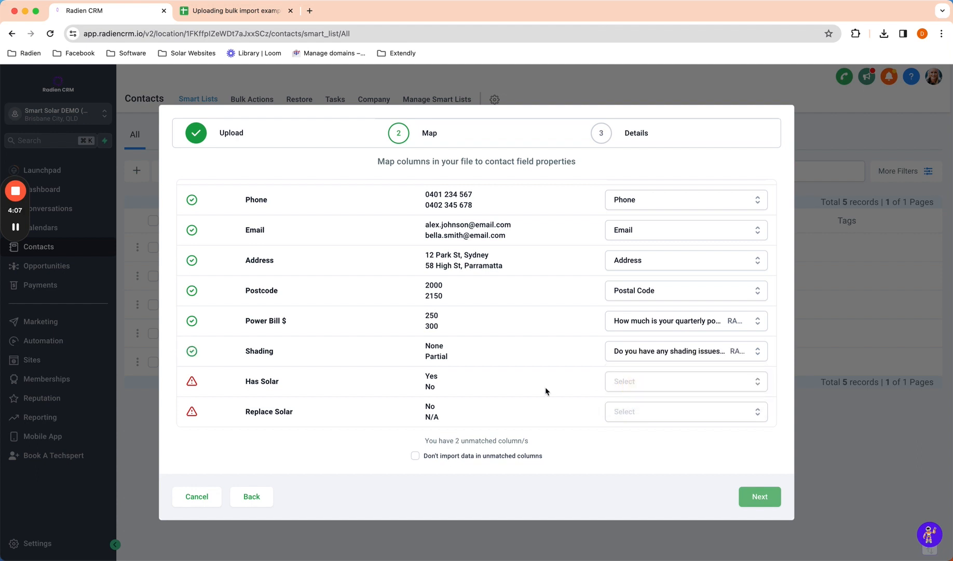
Find the solar contact fields and map the Has Solar column to "Do you have solar installed on..."
click(666, 383)
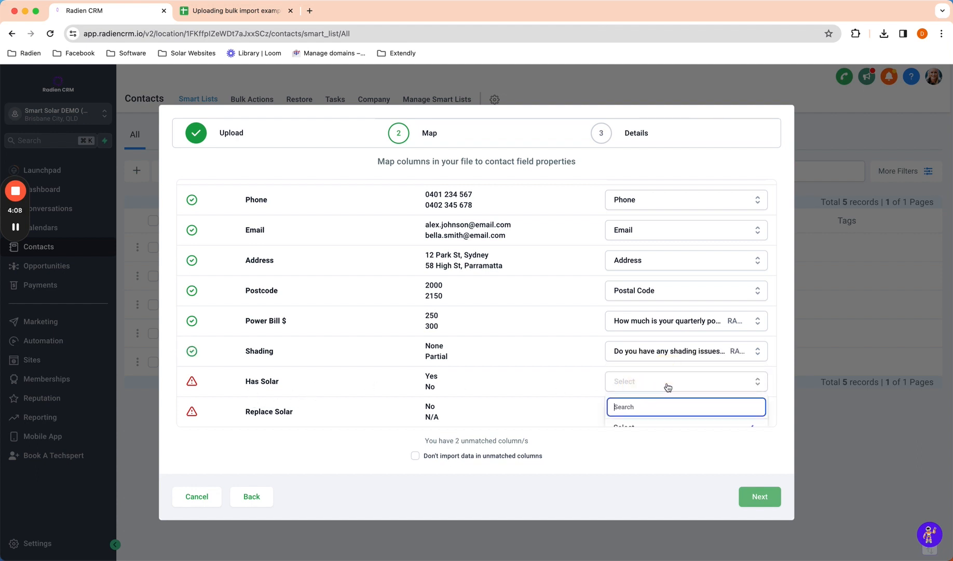
text(solar)
scroll(667, 362, down, 6)
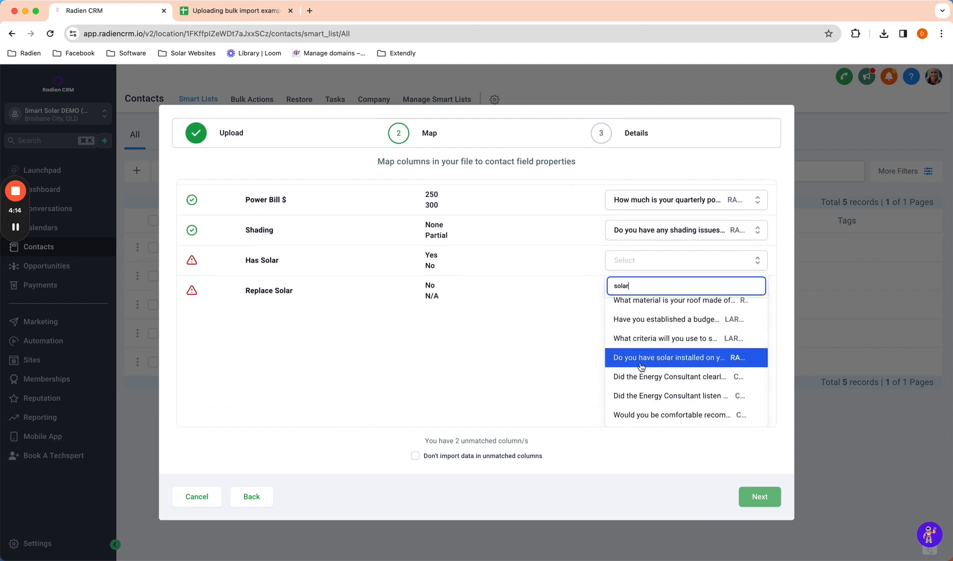
click(688, 361)
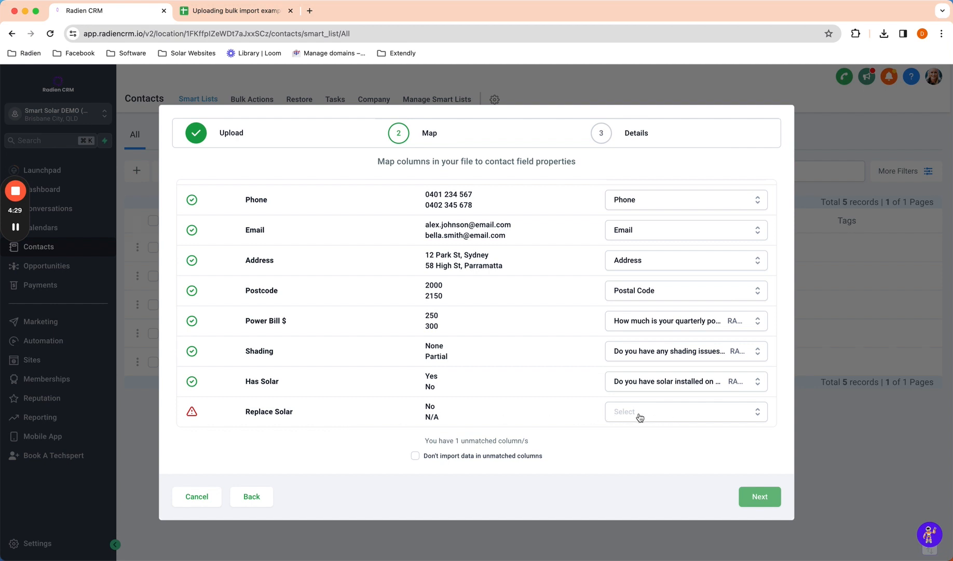
Exclude data in unmatched columns from the import and continue to the final import details
click(415, 456)
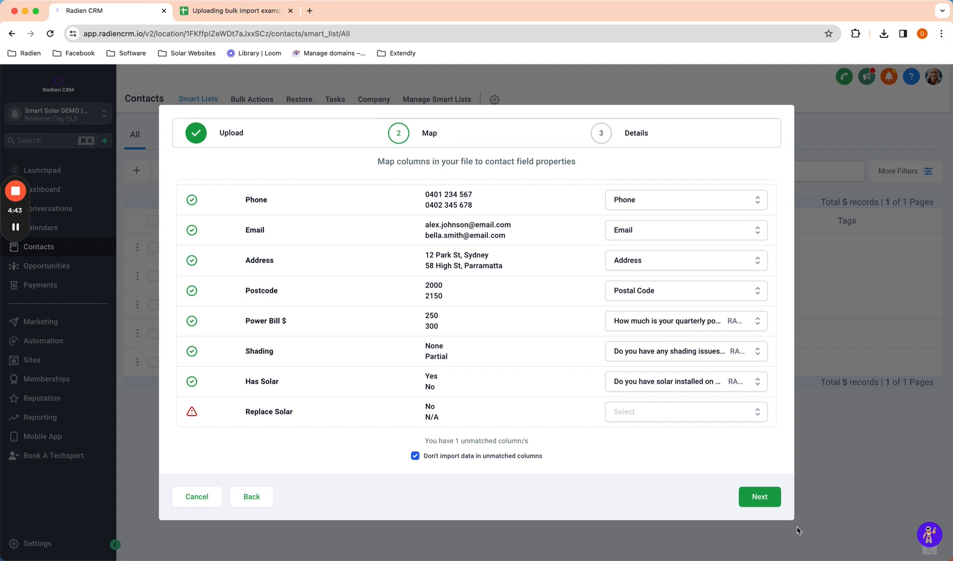
click(416, 456)
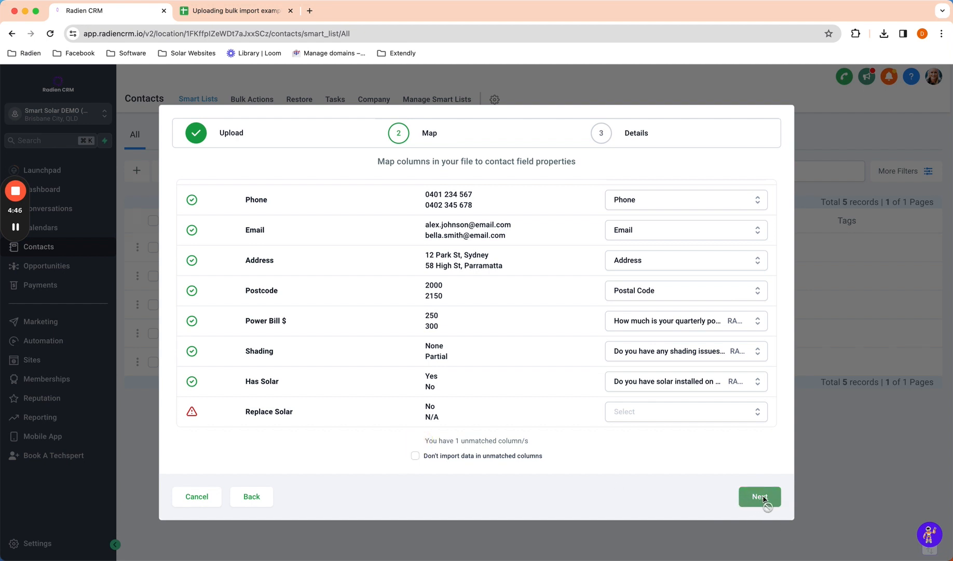
click(415, 456)
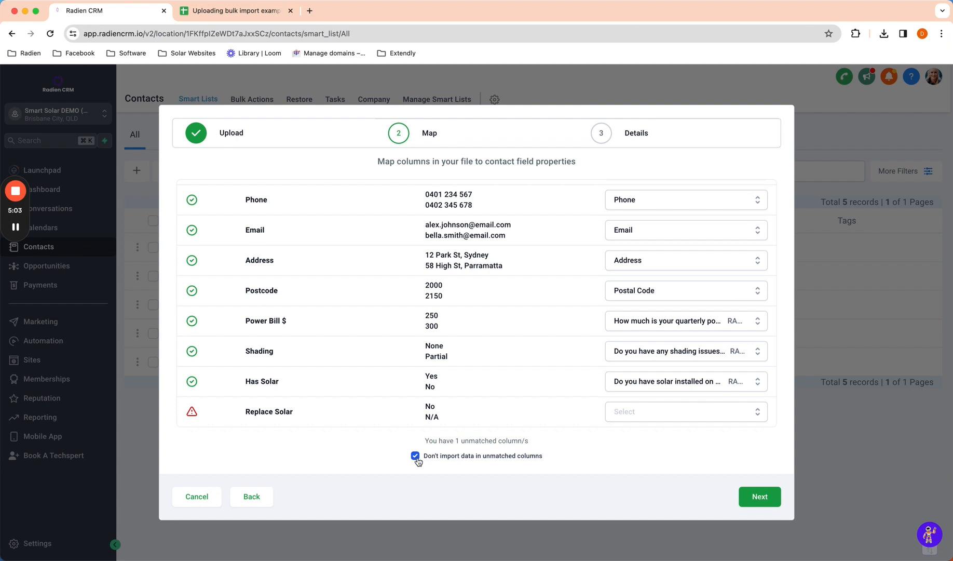
click(236, 10)
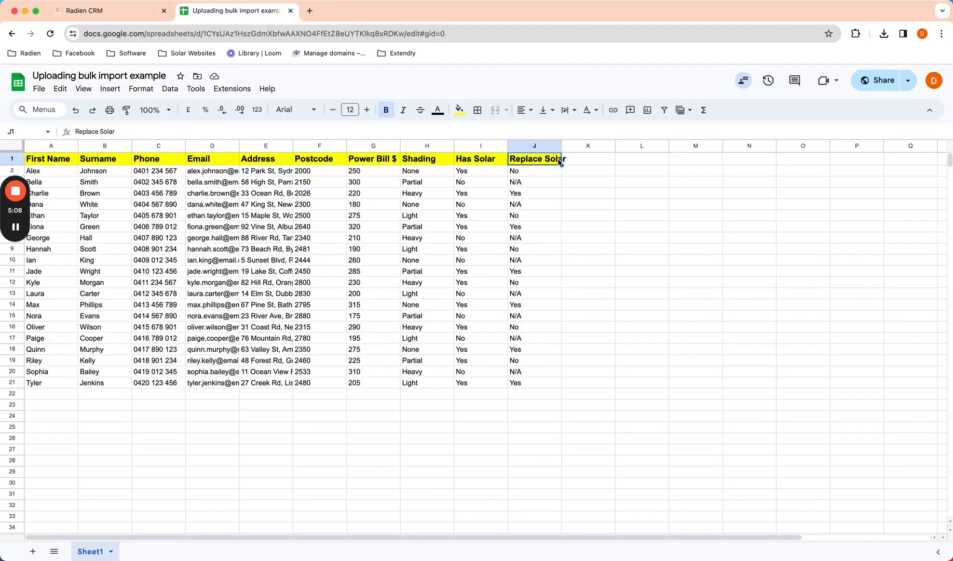
click(98, 11)
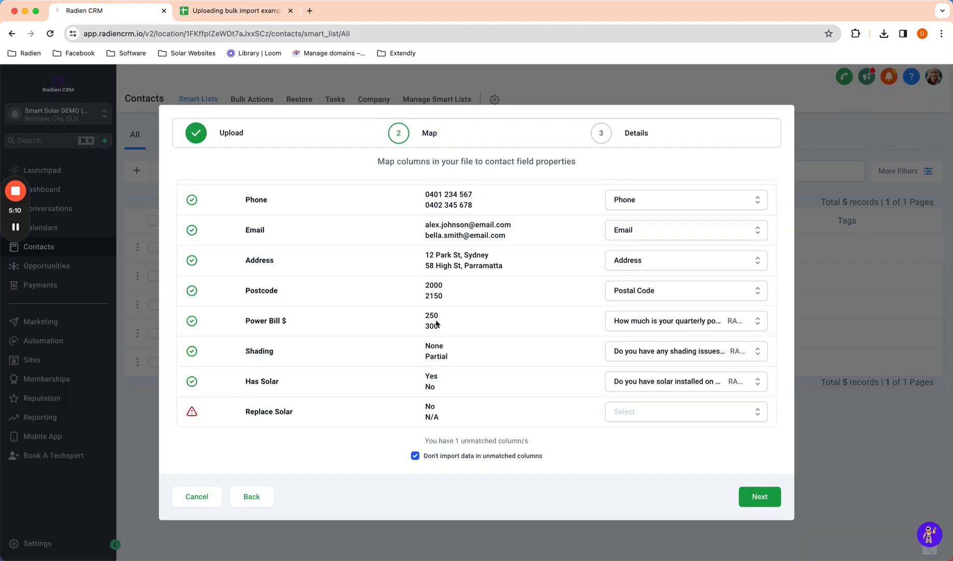
click(766, 498)
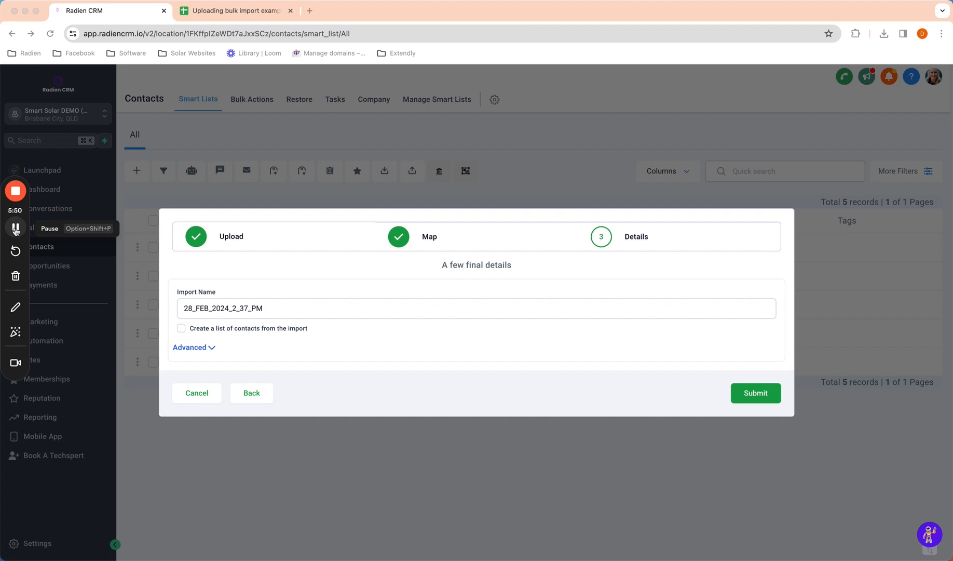
Add the prefix "Expo Leads_" to the import name, making it Expo Leads_28_FEB_2024_2_37_PM
click(187, 309)
click(186, 310)
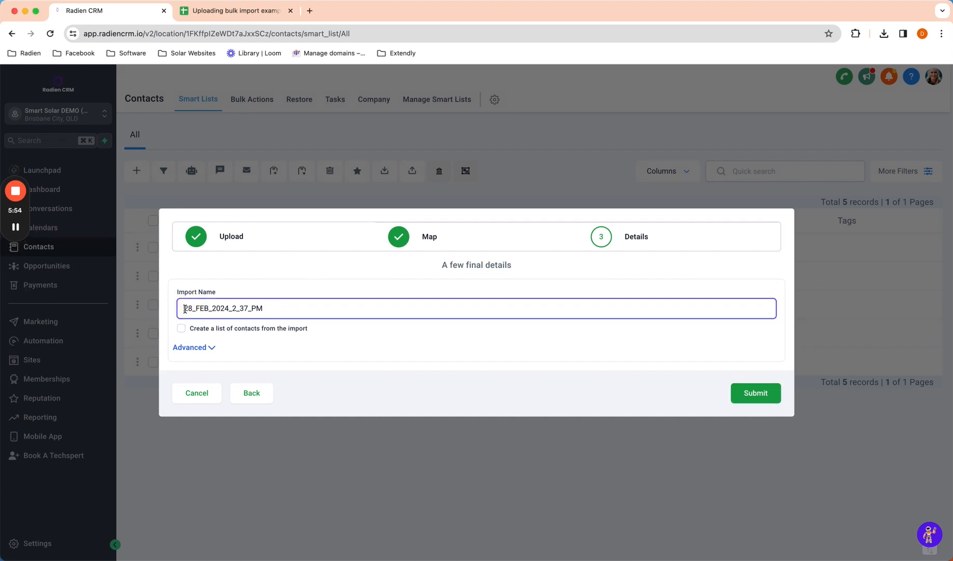
text(Expo Lead)
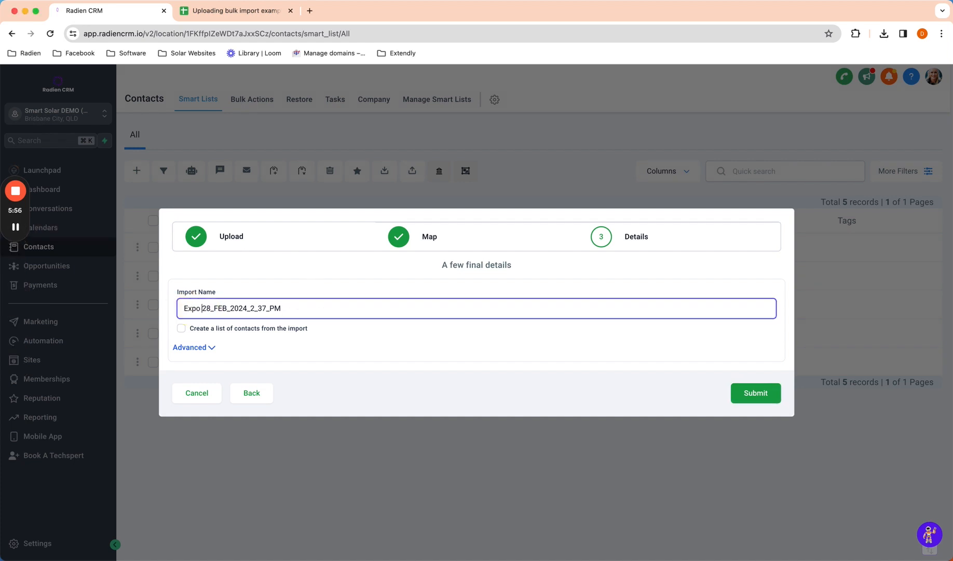
text(s_)
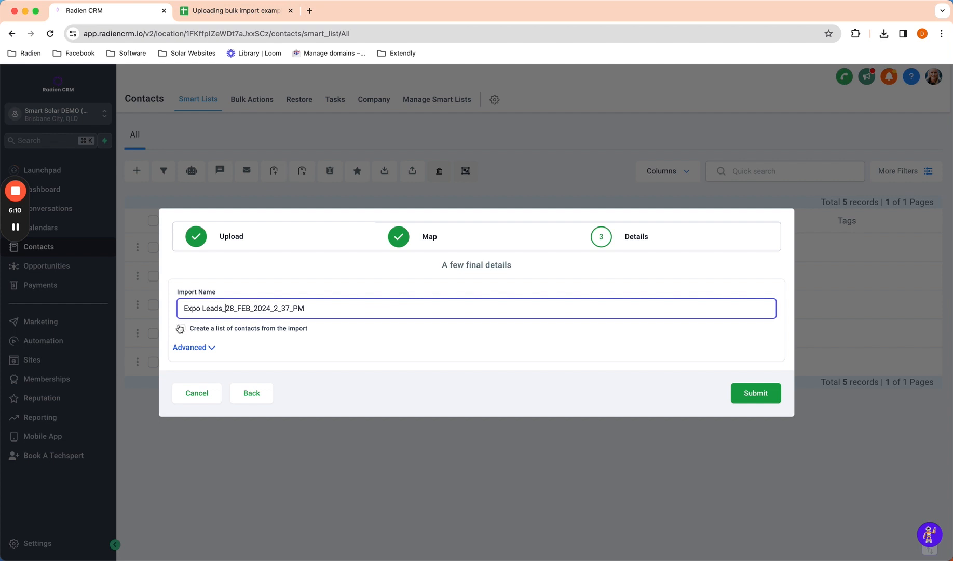
Expand the advanced import options and start a tag entry for the imported contacts
click(191, 348)
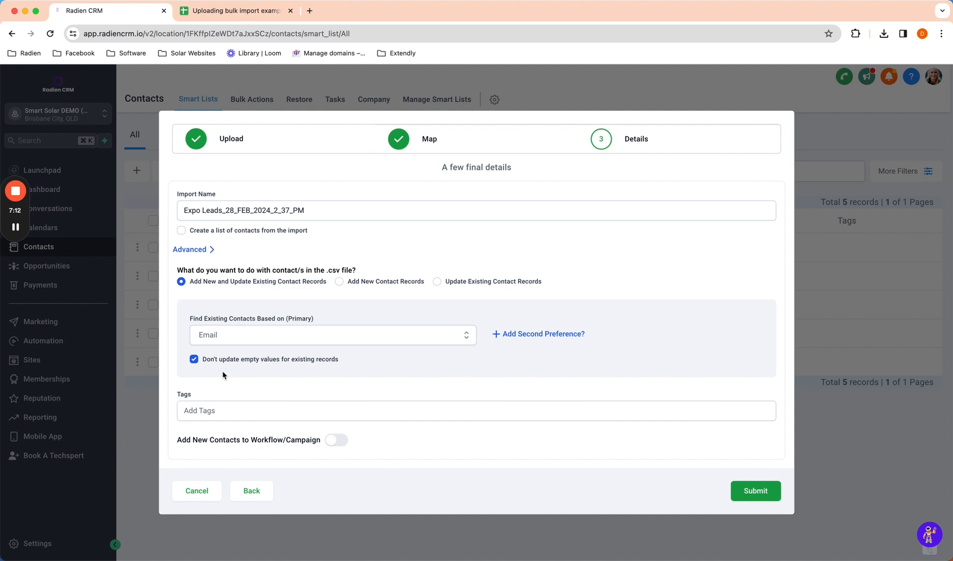
click(206, 413)
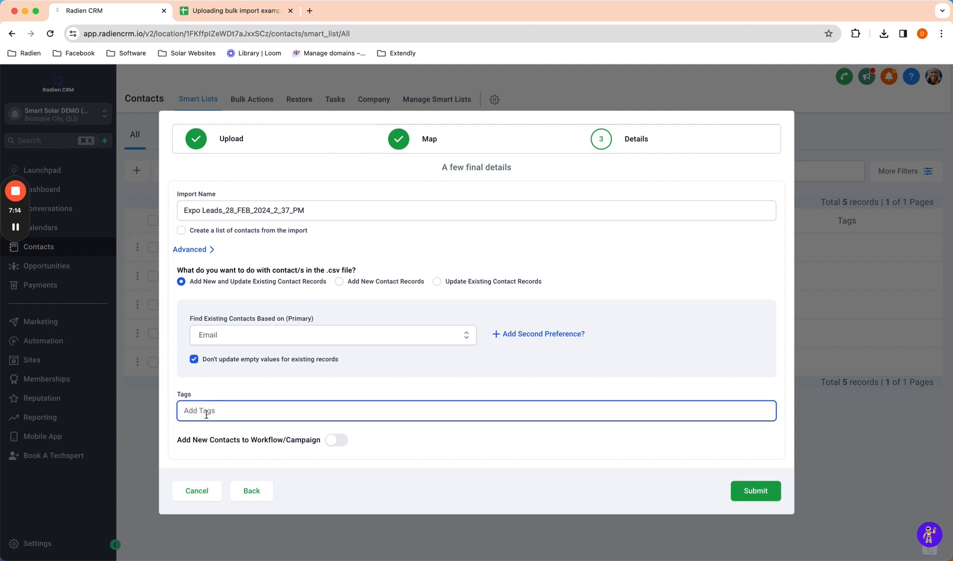
text(Expos)
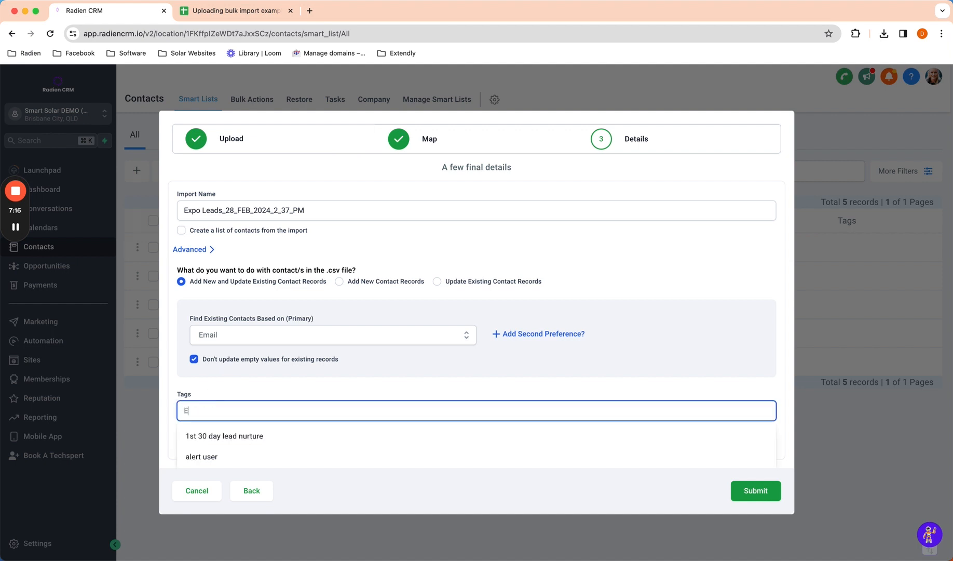
key(BackSpace)
key(BackSpace)
key(BackSpace)
key(BackSpace)
key(BackSpace)
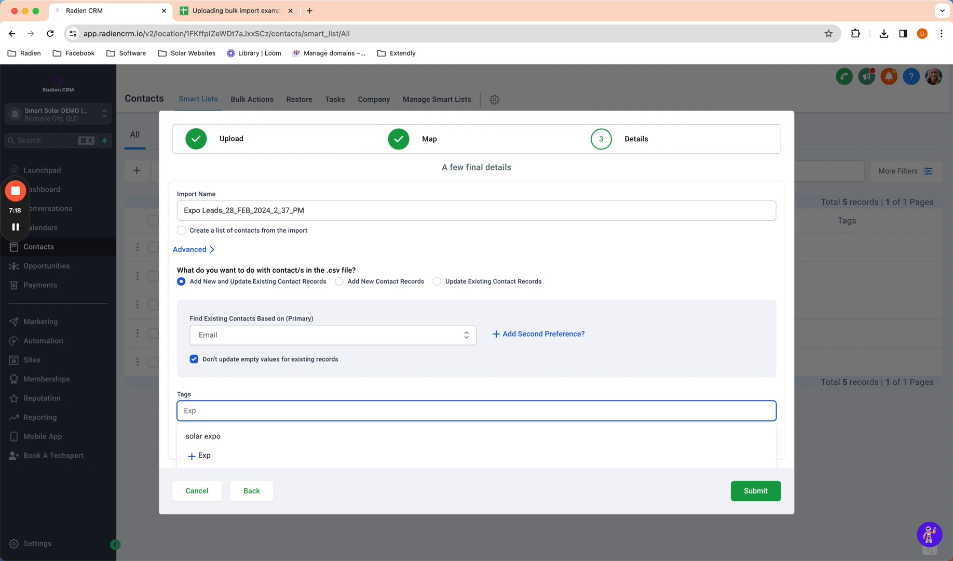
Find the existing "solar expo" tag and assign it to the imported contacts
text(solar)
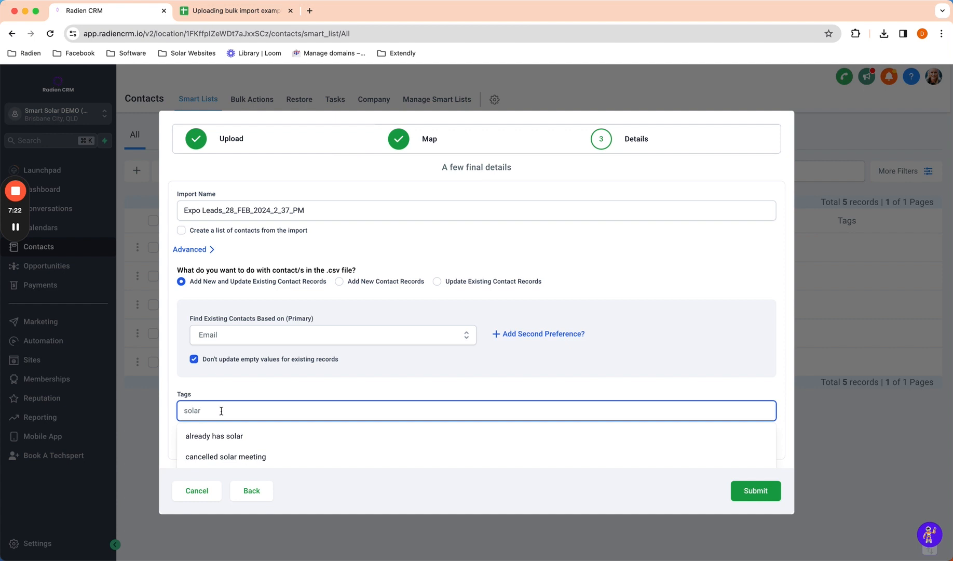
text( expo)
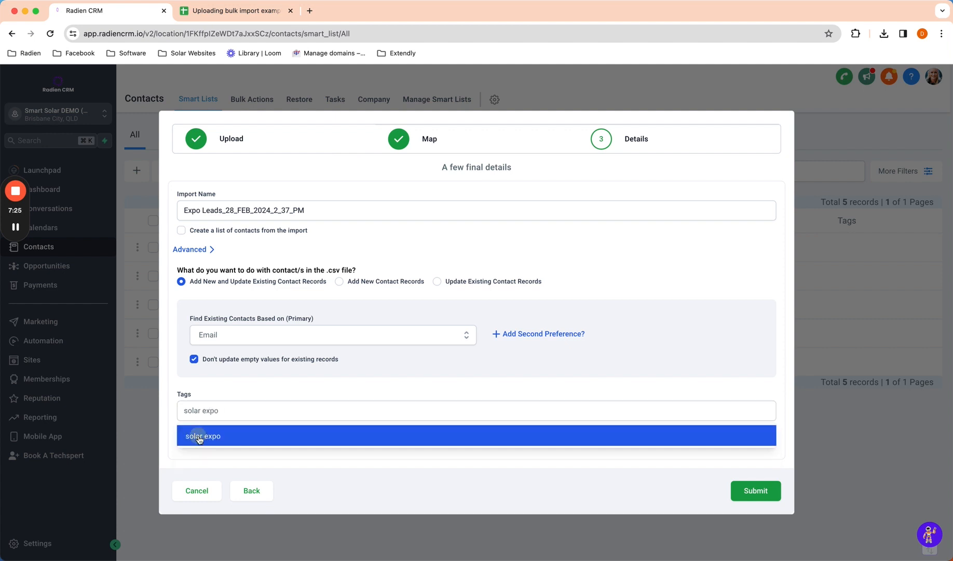
click(196, 436)
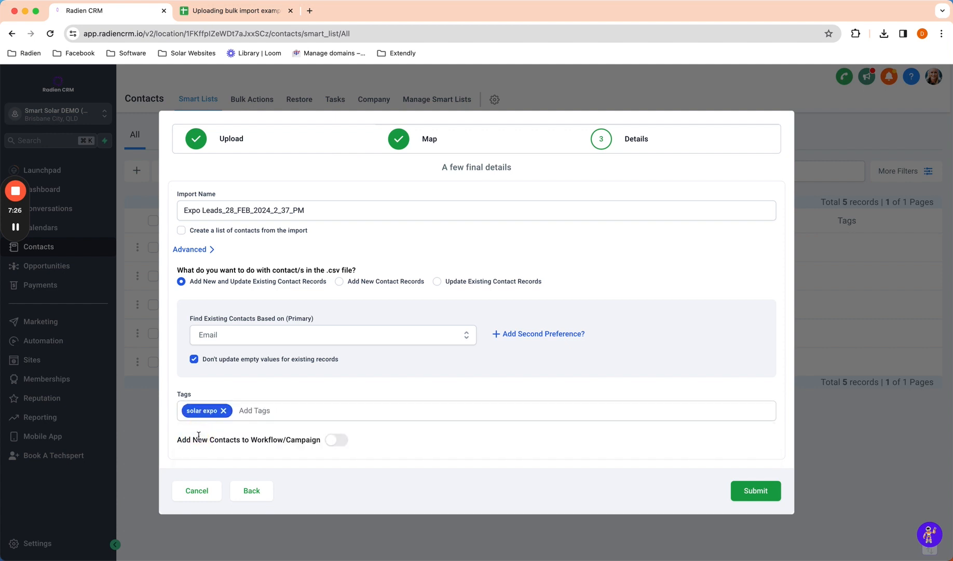
click(230, 428)
Turn on adding new contacts to a workflow or campaign and browse the available workflows without choosing one
click(336, 439)
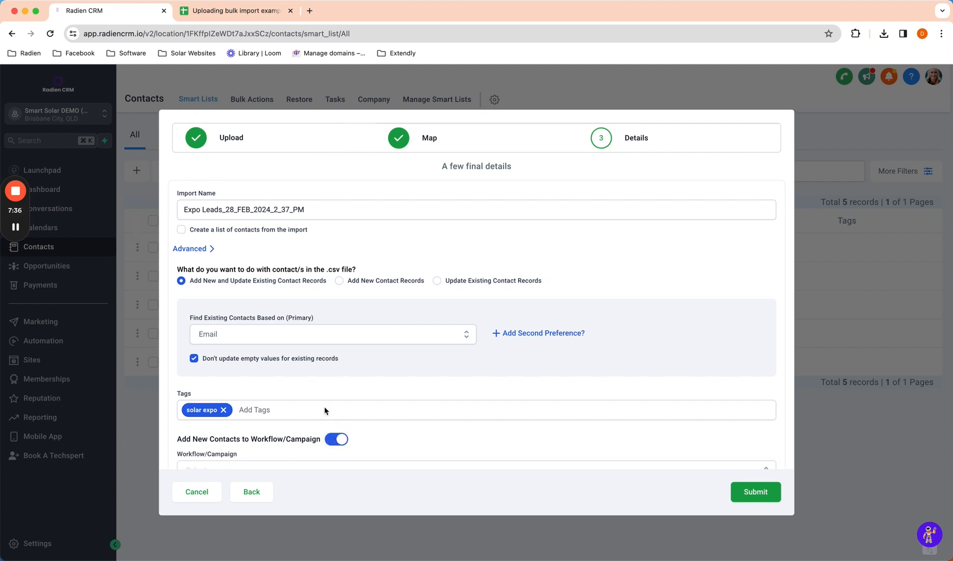
scroll(281, 420, down, 2)
click(249, 431)
scroll(249, 434, down, 4)
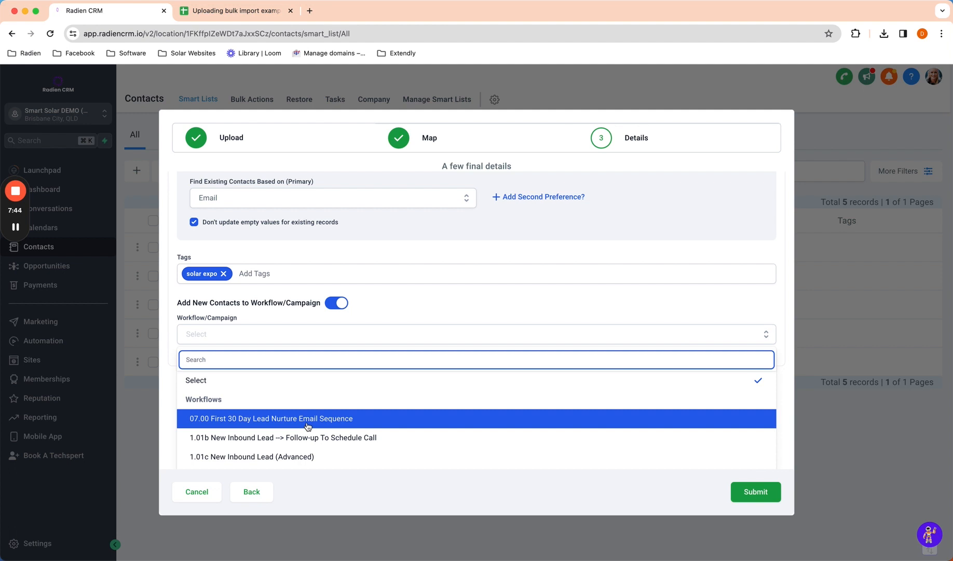
click(175, 341)
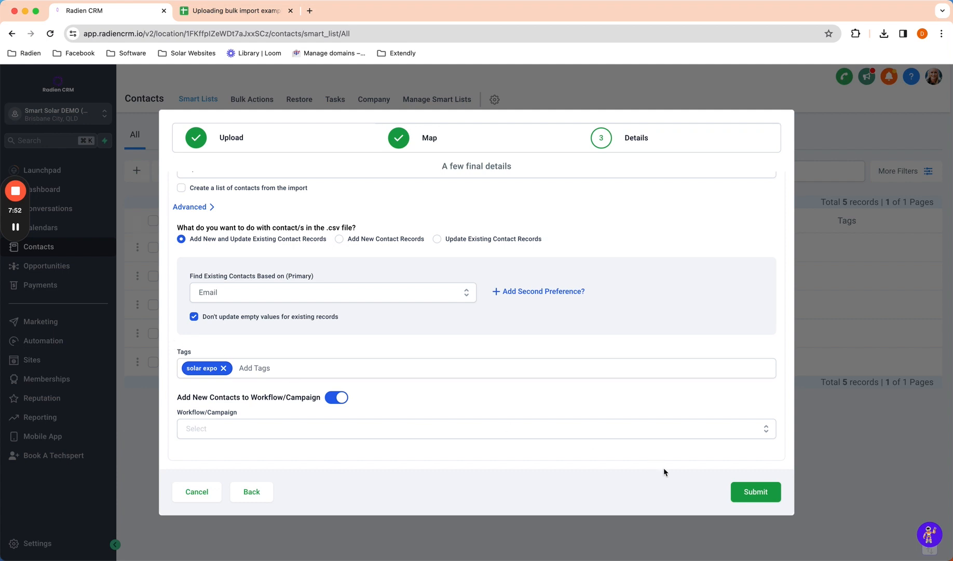
Submit the contact import and open its progress in the bulk actions overview
click(756, 493)
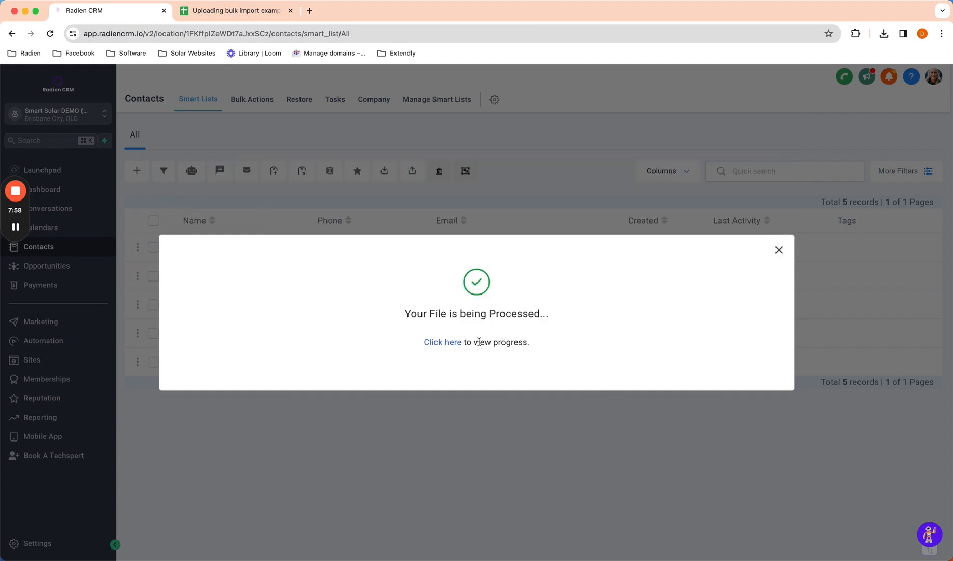
click(453, 342)
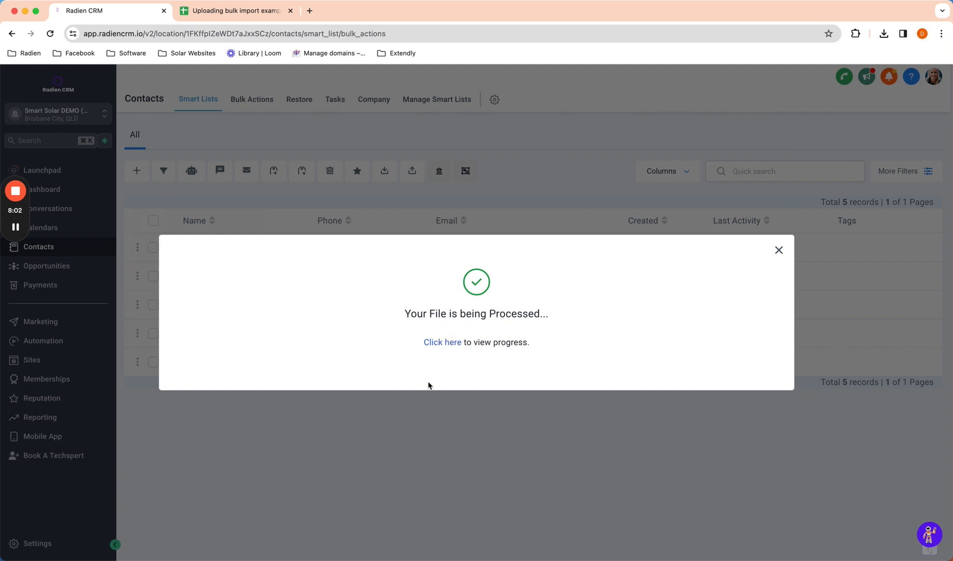
click(15, 227)
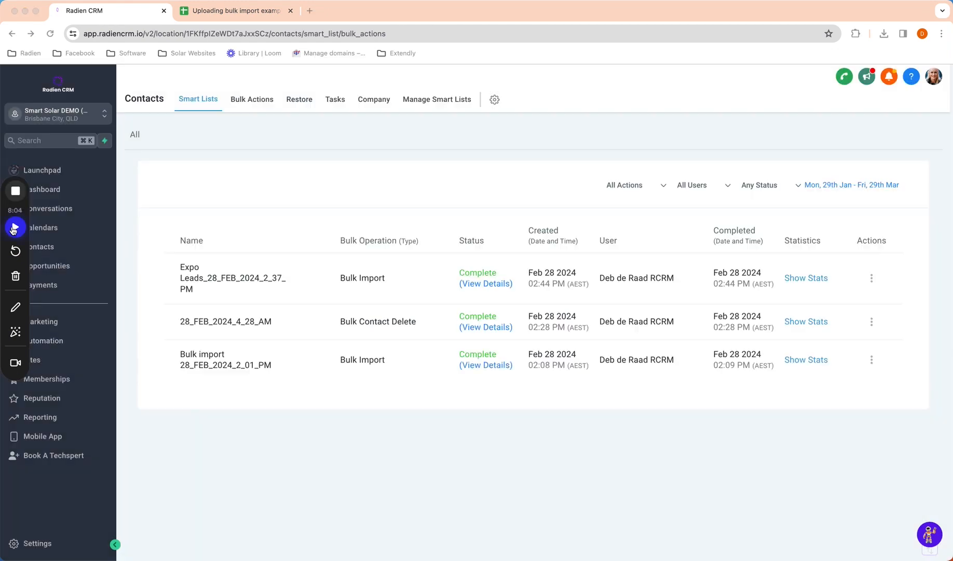
click(15, 227)
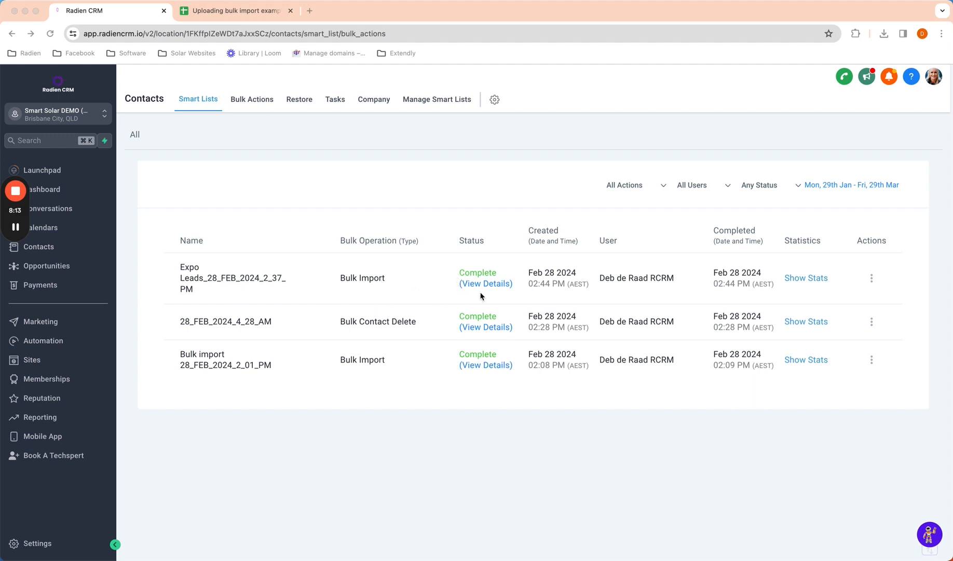
Show the statistics of the Expo Leads_28_FEB_2024_2_37_PM import and return to the list of all contacts
click(807, 278)
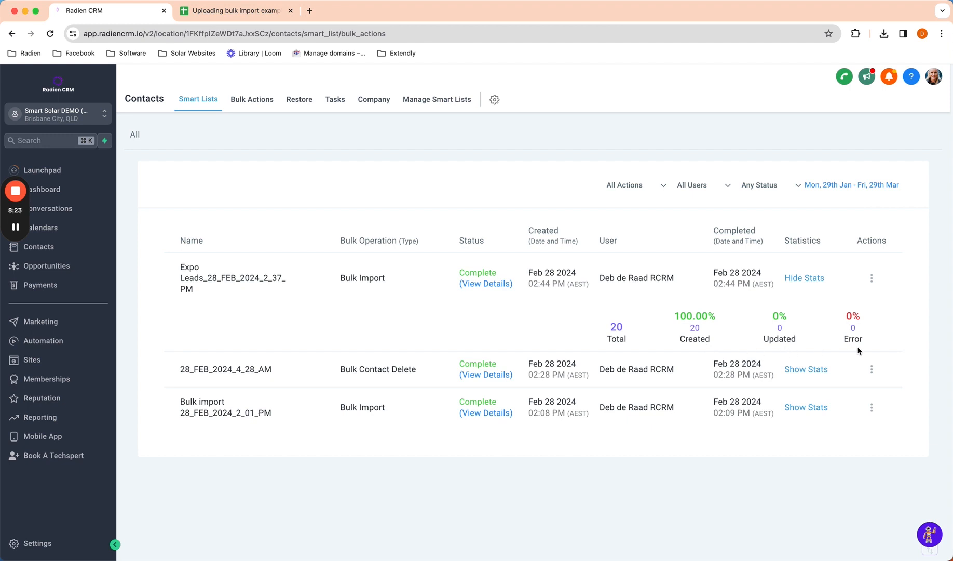
click(50, 249)
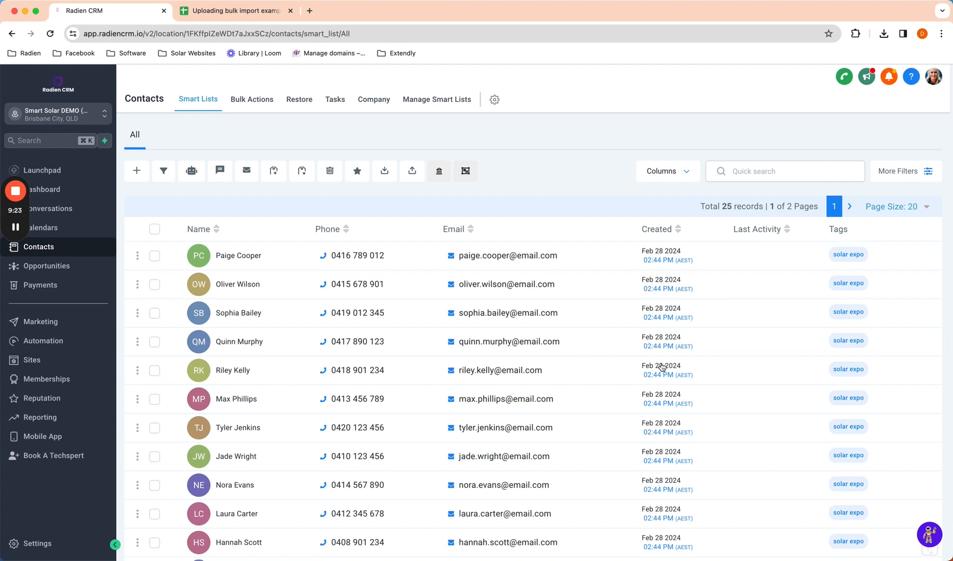
Open the support assistant and switch it to the live chat
click(929, 536)
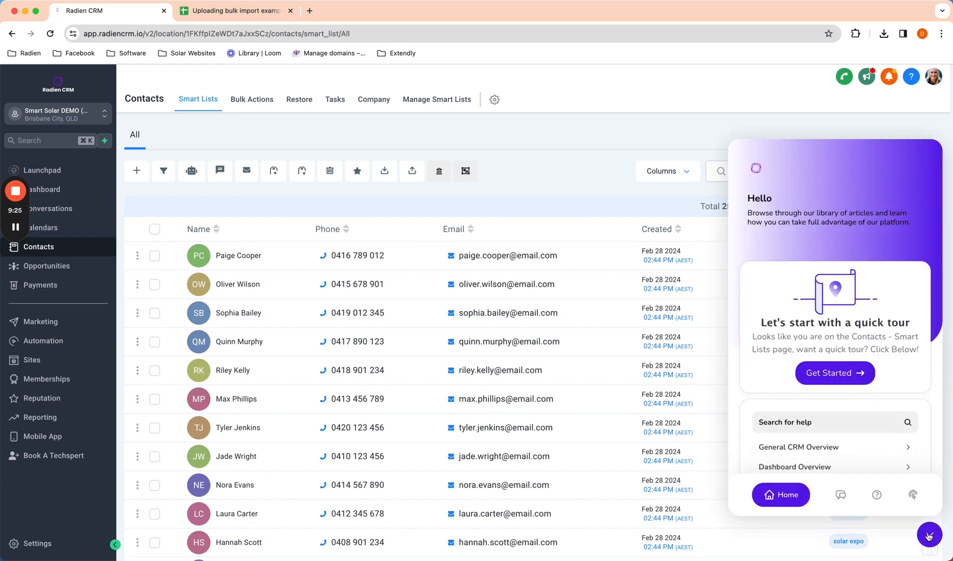
click(842, 496)
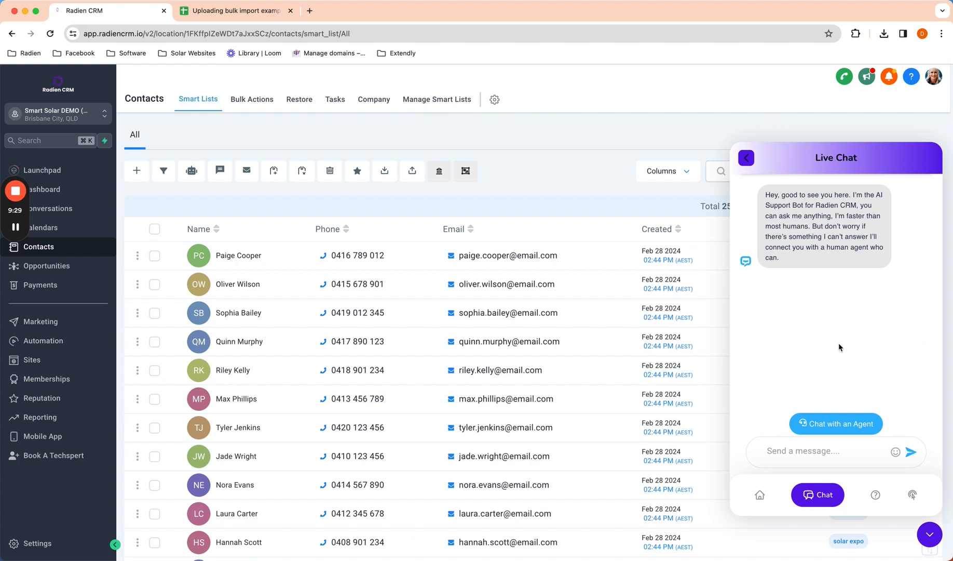